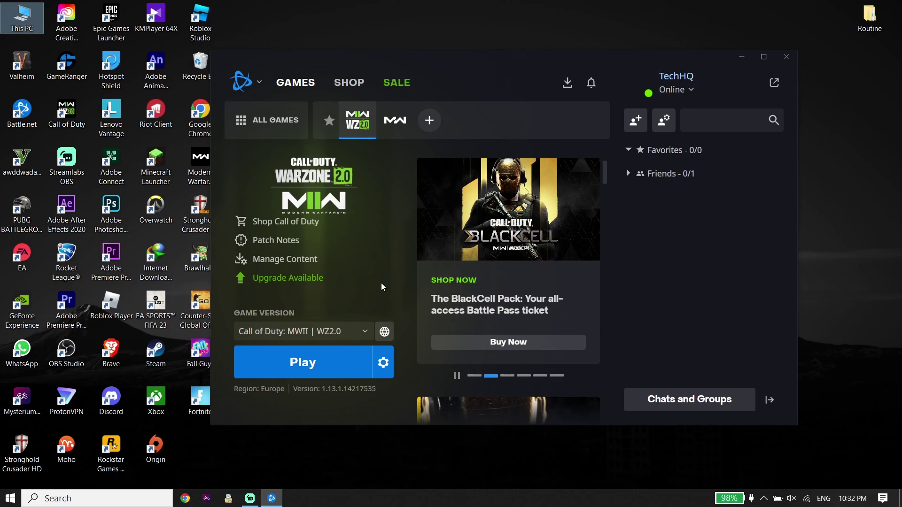
Bring up Battle.net and open the Call of Duty: MWII | WZ2.0 options menu
{"action": "left_click", "coordinate": [22, 111]}
{"action": "left_click", "coordinate": [173, 354]}
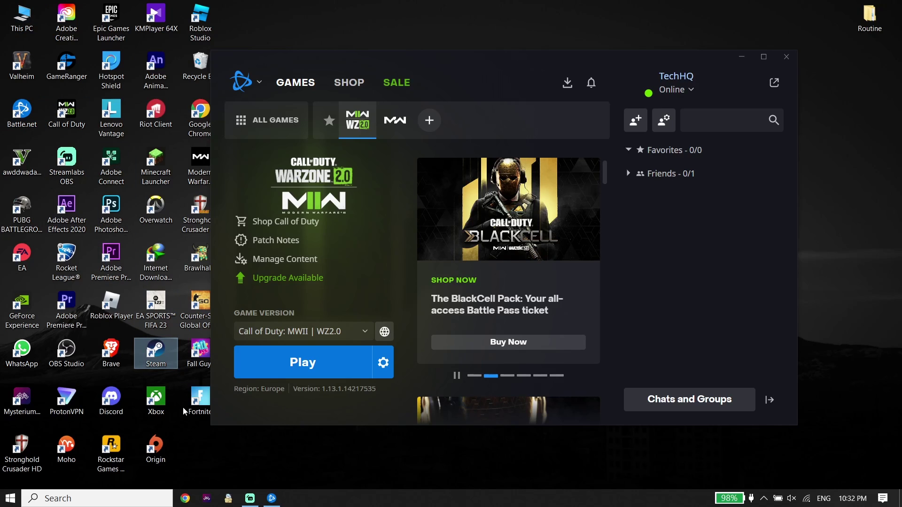
{"action": "left_click", "coordinate": [15, 125]}
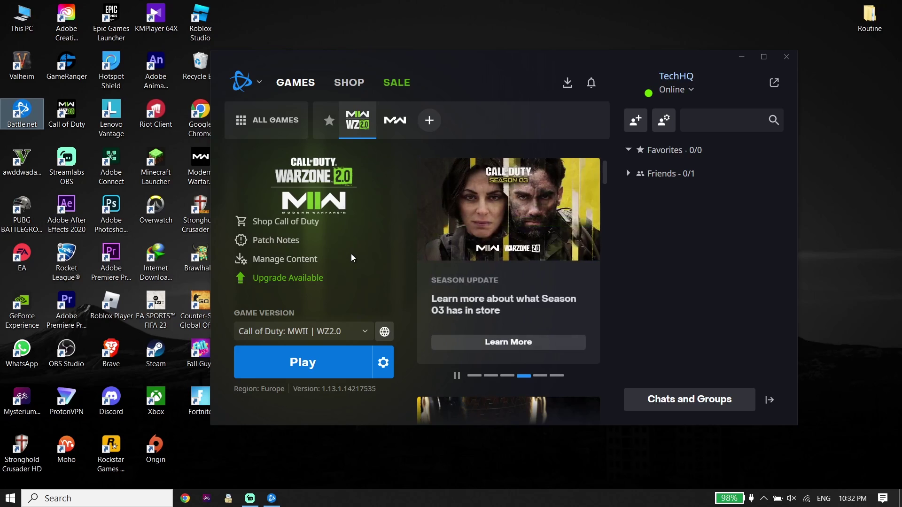
{"action": "left_click", "coordinate": [383, 365]}
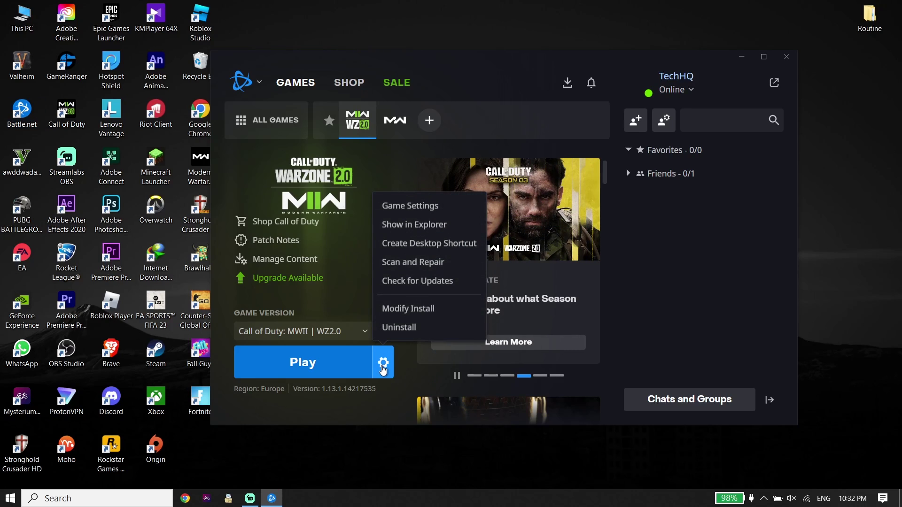
Enable additional command line arguments with -d3d11 in Warzone 2.0's game settings and save
{"action": "left_click", "coordinate": [394, 212]}
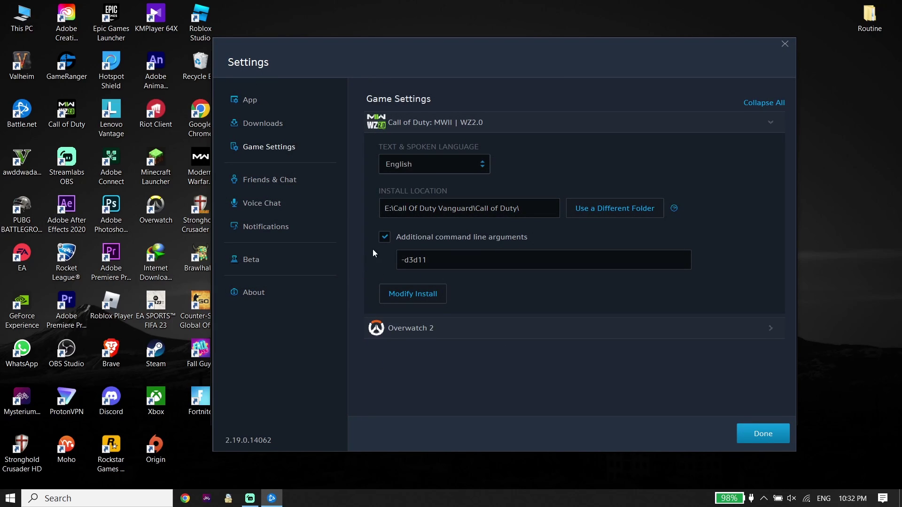
{"action": "left_click", "coordinate": [384, 237]}
{"action": "left_click", "coordinate": [386, 238]}
{"action": "type", "text": "-d3d11"}
{"action": "key", "text": "ctrl+a"}
{"action": "left_click", "coordinate": [759, 435]}
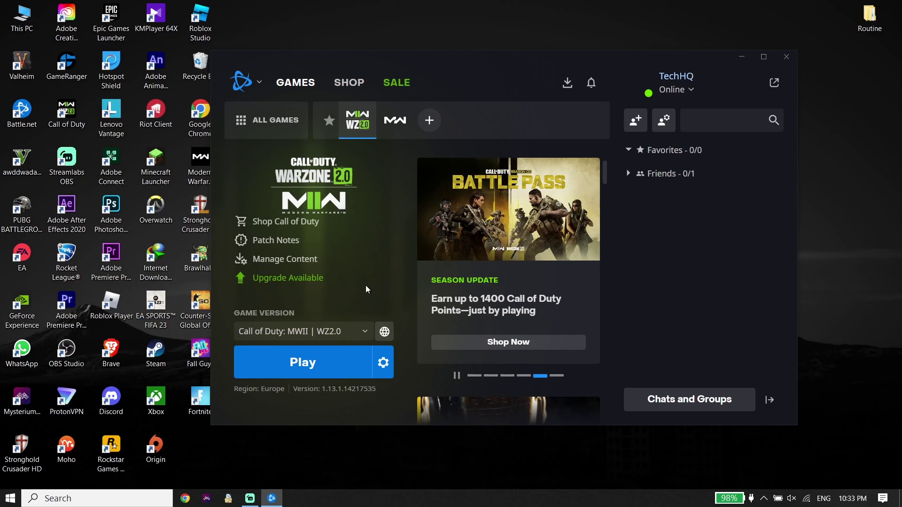
Start Scan and Repair for Call of Duty: MWII | WZ2.0 from the gear menu
{"action": "left_click", "coordinate": [383, 362]}
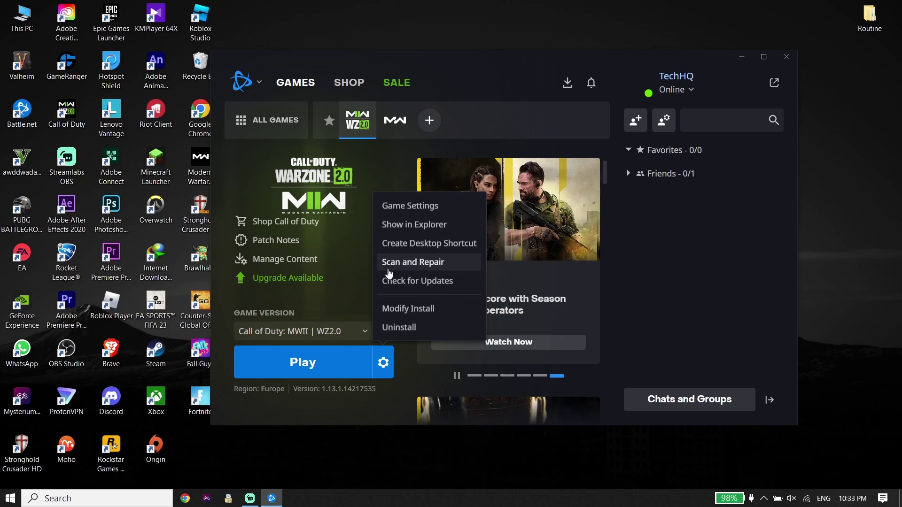
{"action": "left_click", "coordinate": [347, 296]}
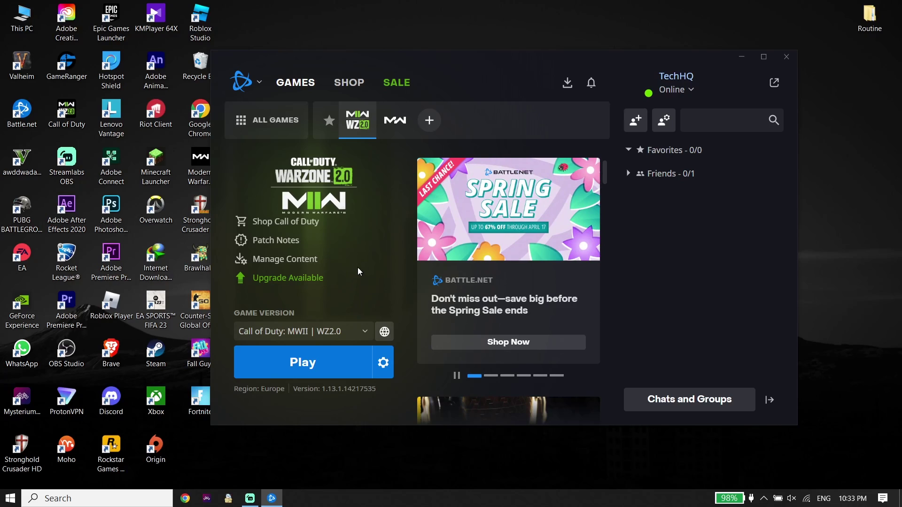
Launch Steam from the desktop and close the Friends Network Unreachable notice
{"action": "double_click", "coordinate": [162, 350]}
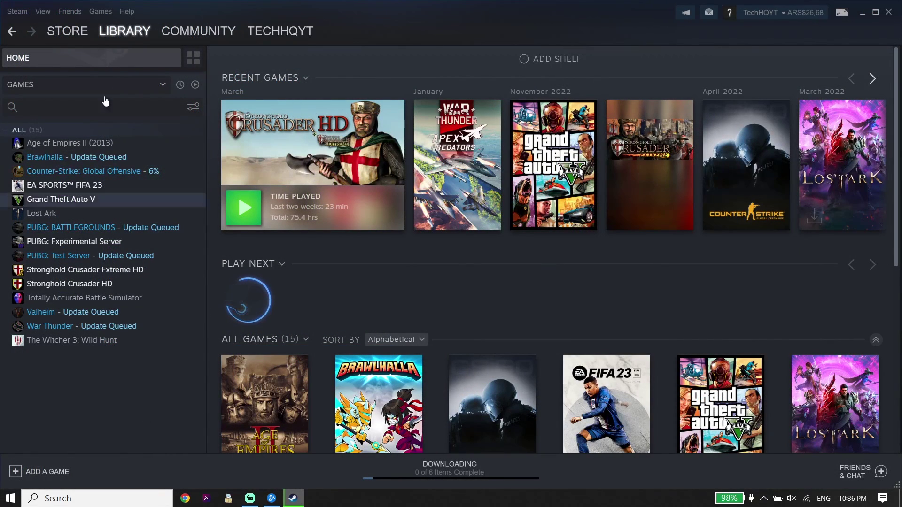
{"action": "mouse_move", "coordinate": [123, 37]}
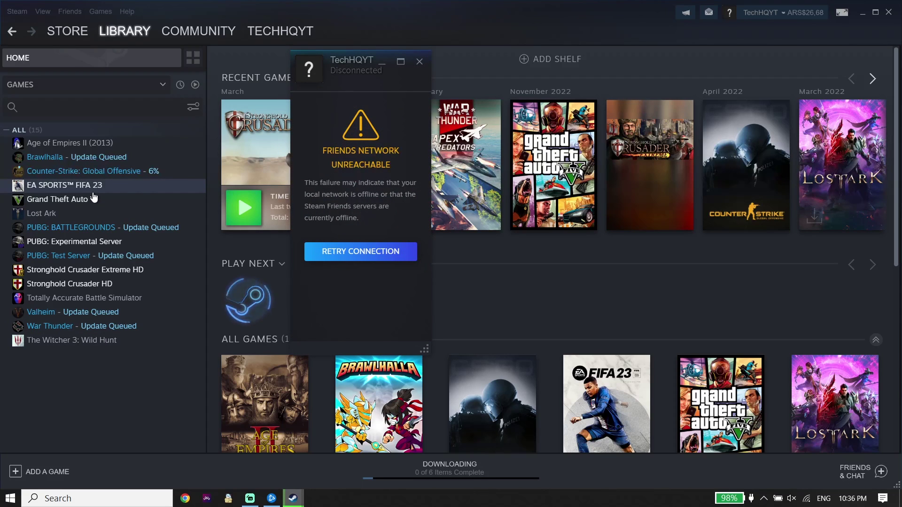
{"action": "left_click", "coordinate": [419, 62]}
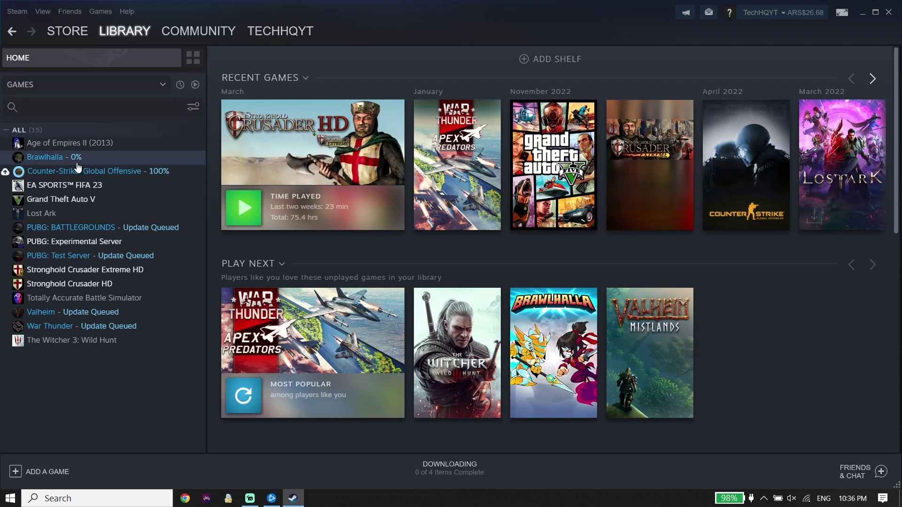
View EA SPORTS FIFA 23's Local Files properties, close them, then quit Steam
{"action": "right_click", "coordinate": [71, 189]}
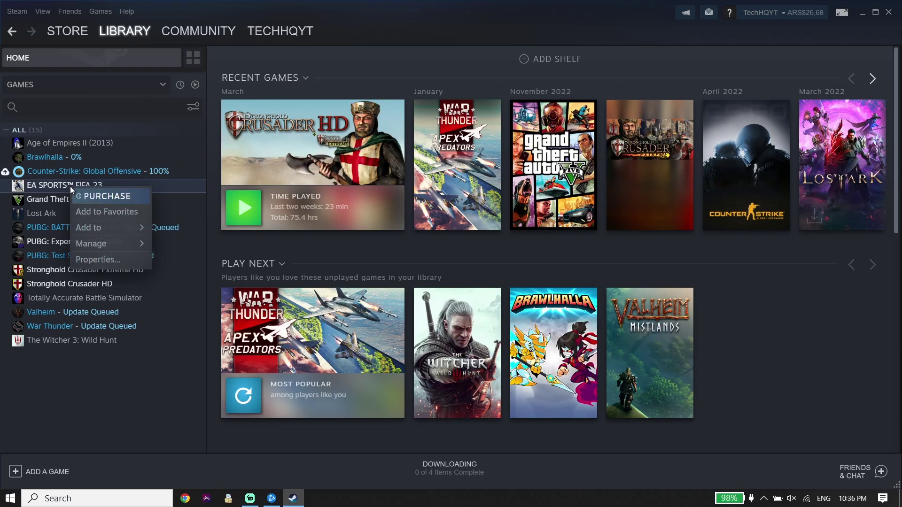
{"action": "left_click", "coordinate": [86, 260]}
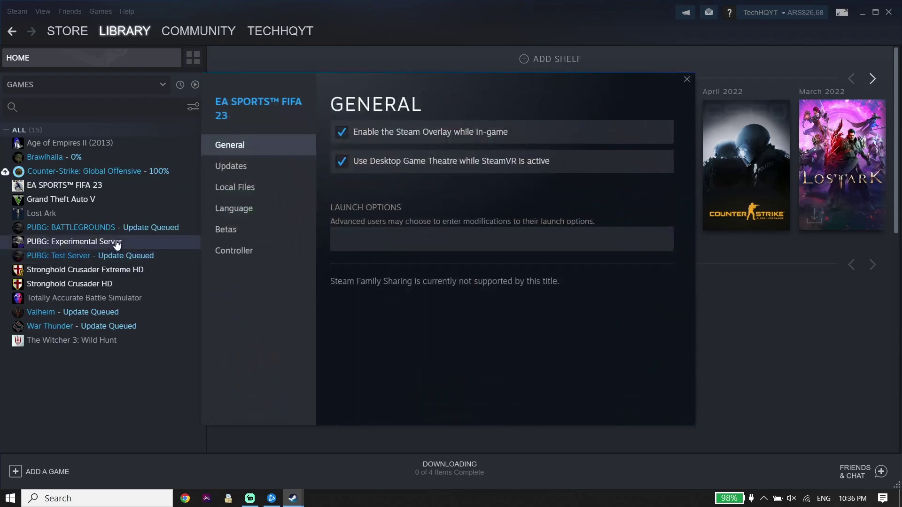
{"action": "left_click", "coordinate": [238, 187]}
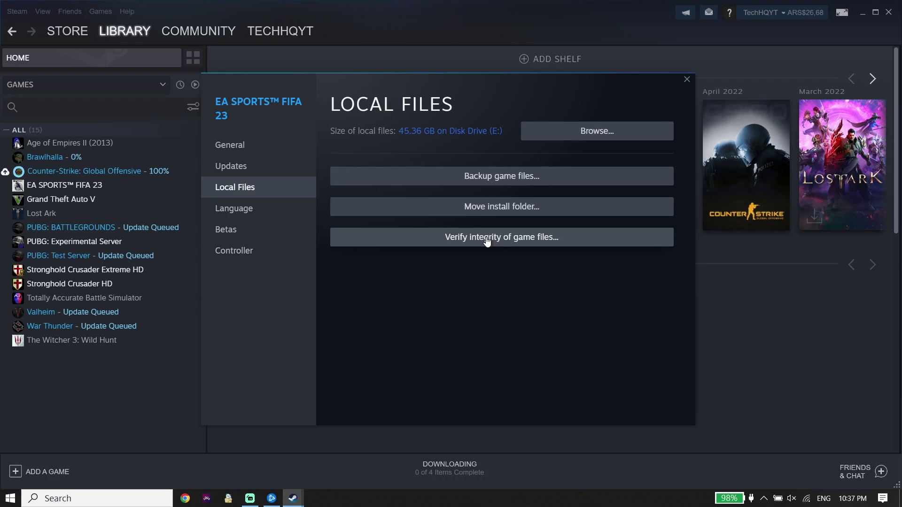
{"action": "left_click", "coordinate": [686, 79]}
{"action": "left_click", "coordinate": [888, 12]}
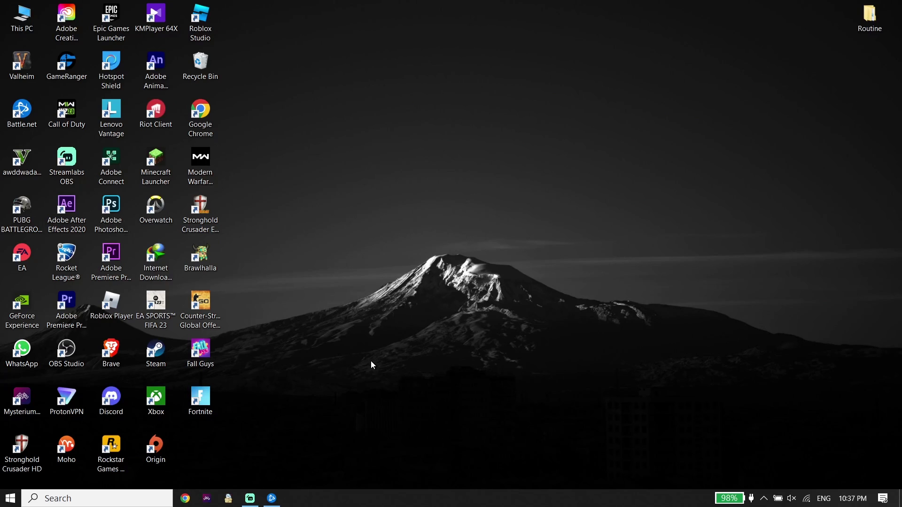
Restore Battle.net from the taskbar and open Warzone 2.0's gear options menu
{"action": "left_click", "coordinate": [271, 498]}
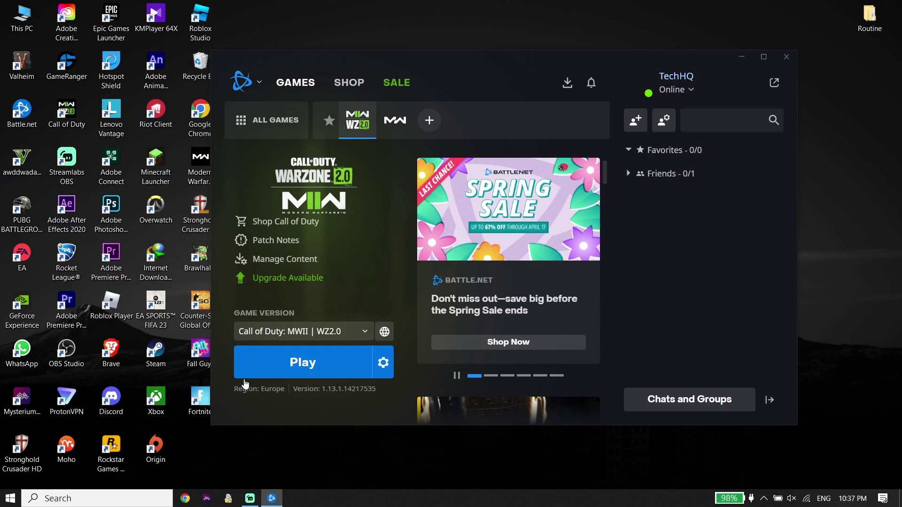
{"action": "left_click", "coordinate": [382, 362]}
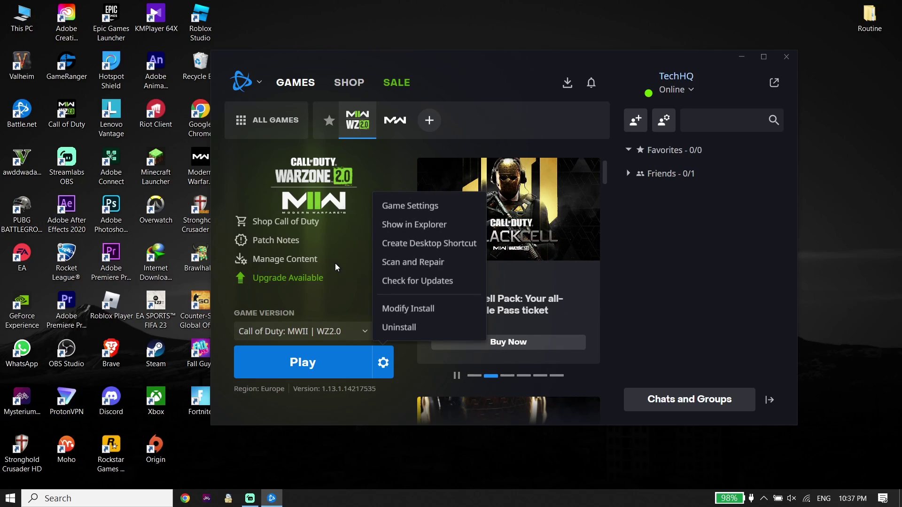
Show the game's install folder in Explorer and open _retail_ to locate cod
{"action": "left_click", "coordinate": [416, 227]}
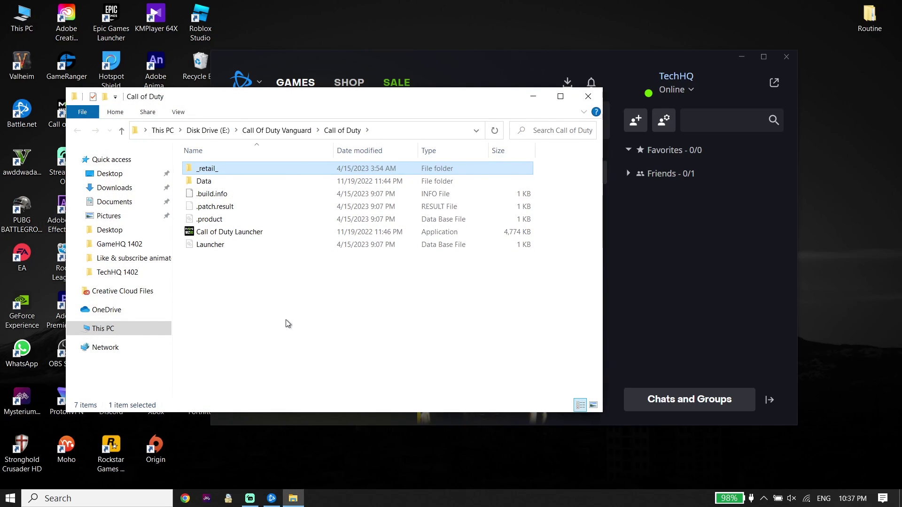
{"action": "double_click", "coordinate": [212, 167]}
{"action": "scroll", "coordinate": [303, 297], "scroll_direction": "down", "scroll_amount": 5}
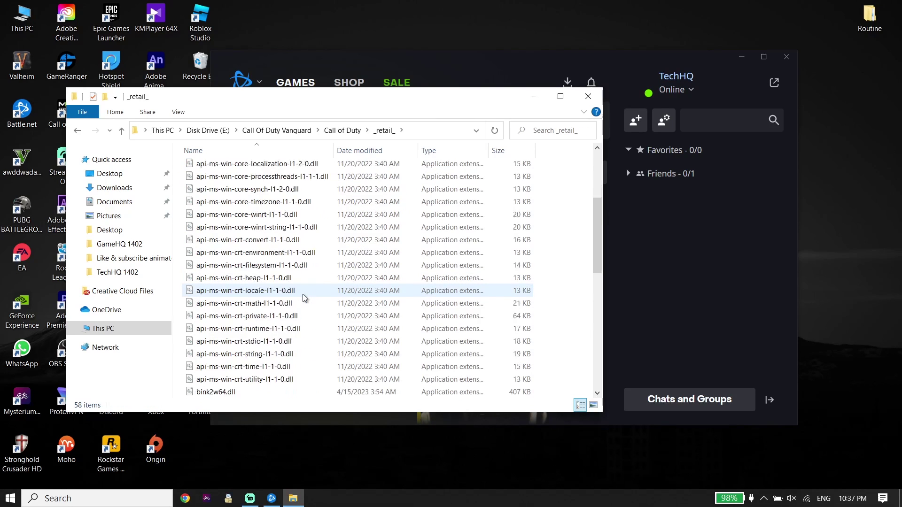
{"action": "scroll", "coordinate": [303, 297], "scroll_direction": "down", "scroll_amount": 10}
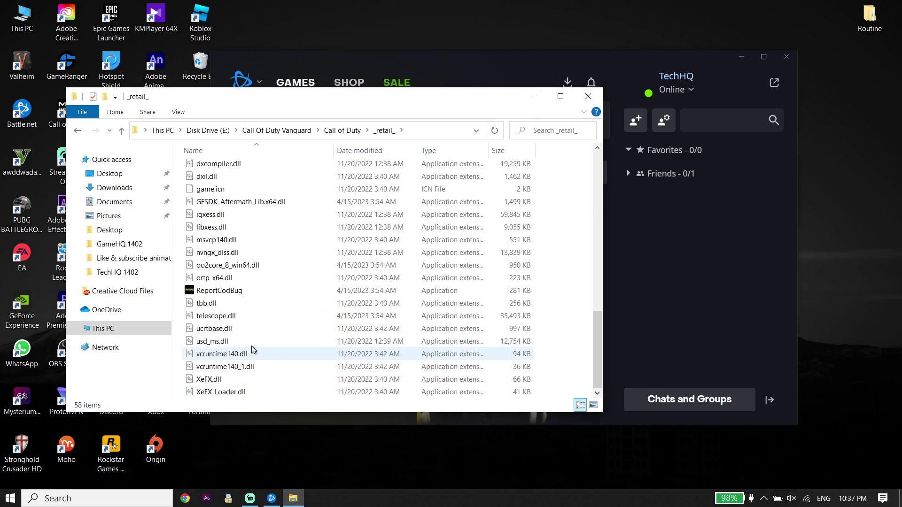
{"action": "scroll", "coordinate": [261, 324], "scroll_direction": "up", "scroll_amount": 5}
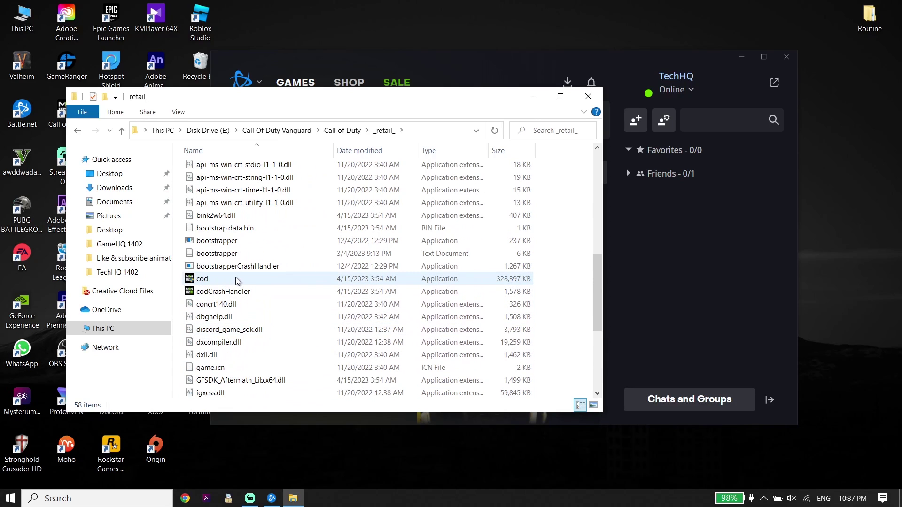
Enable Run as administrator and Disable fullscreen optimizations in cod's Compatibility properties, and apply
{"action": "right_click", "coordinate": [221, 279]}
{"action": "right_click", "coordinate": [203, 282]}
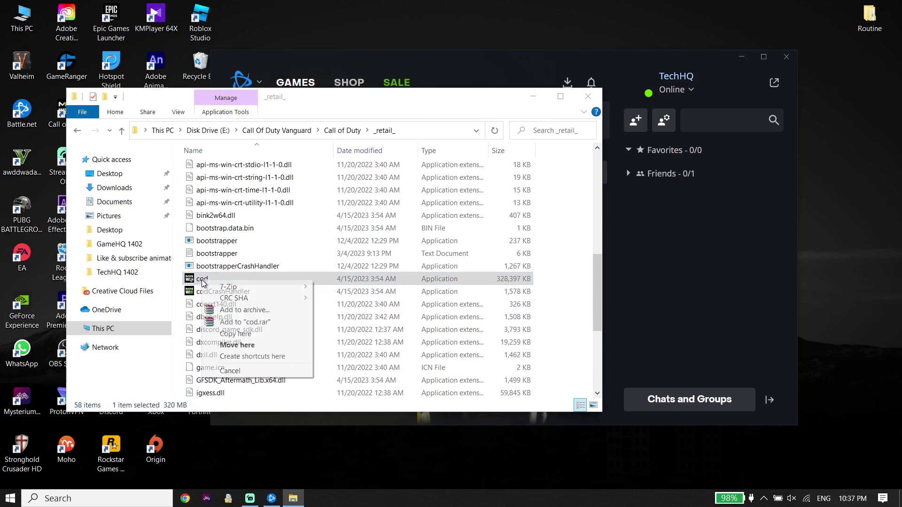
{"action": "left_click", "coordinate": [202, 280]}
{"action": "right_click", "coordinate": [204, 281]}
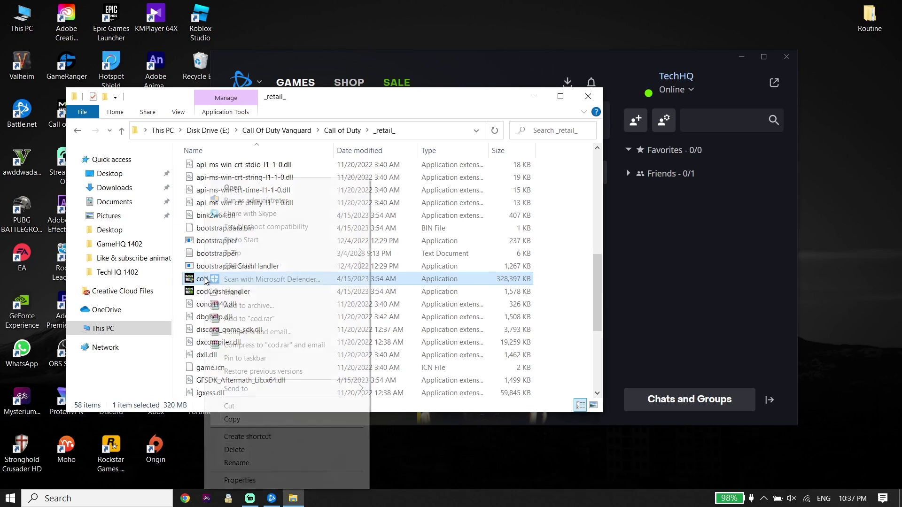
{"action": "left_click", "coordinate": [240, 480]}
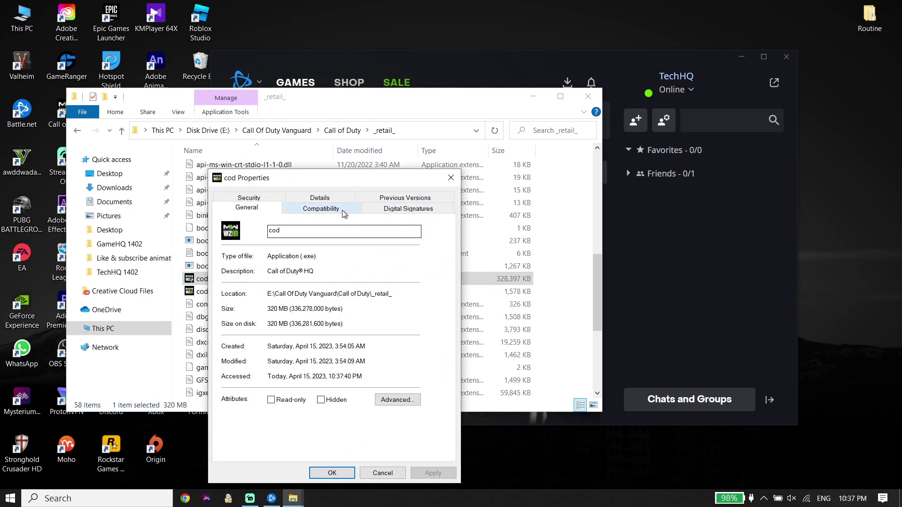
{"action": "left_click", "coordinate": [321, 208]}
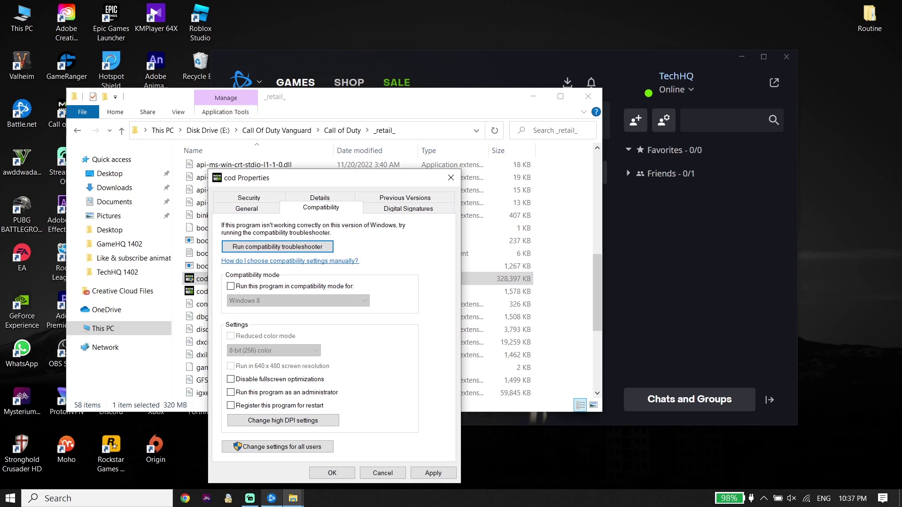
{"action": "left_click", "coordinate": [256, 393]}
{"action": "left_click", "coordinate": [256, 380]}
{"action": "left_click", "coordinate": [431, 475]}
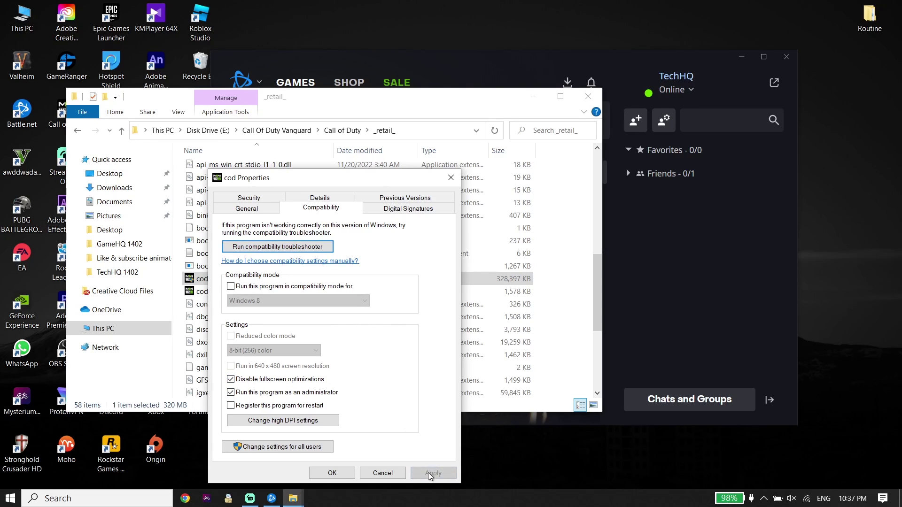
{"action": "left_click", "coordinate": [335, 474]}
{"action": "left_click", "coordinate": [605, 106]}
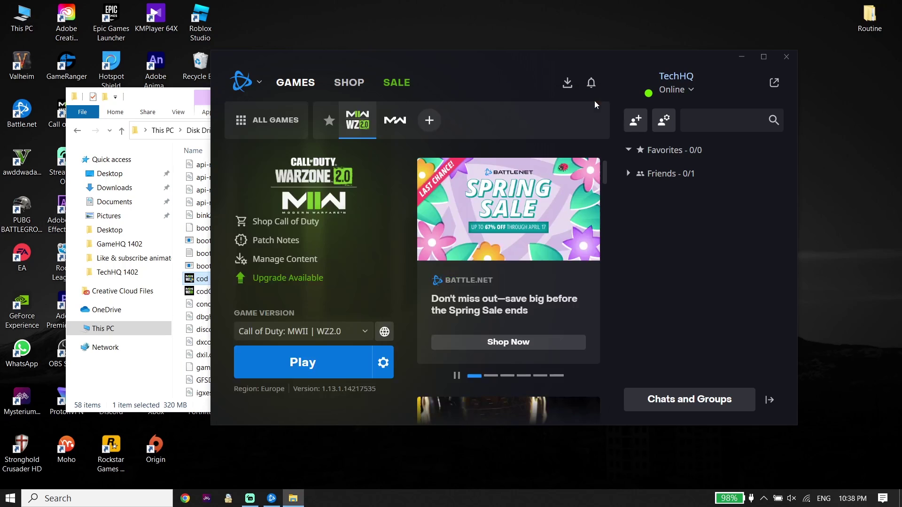